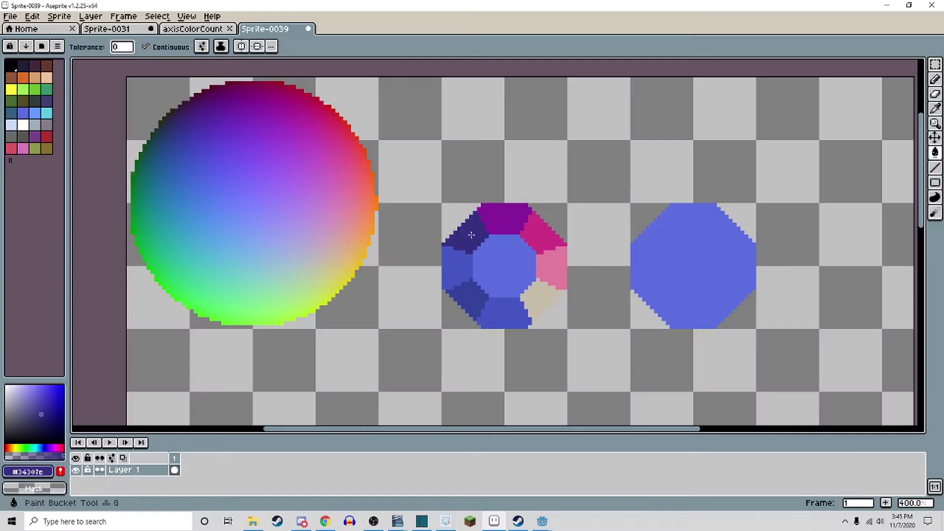
# Open the full-size normal-map sphere image and bring up its save-image options.
pyautogui.press('i')
pyautogui.click(260, 294)
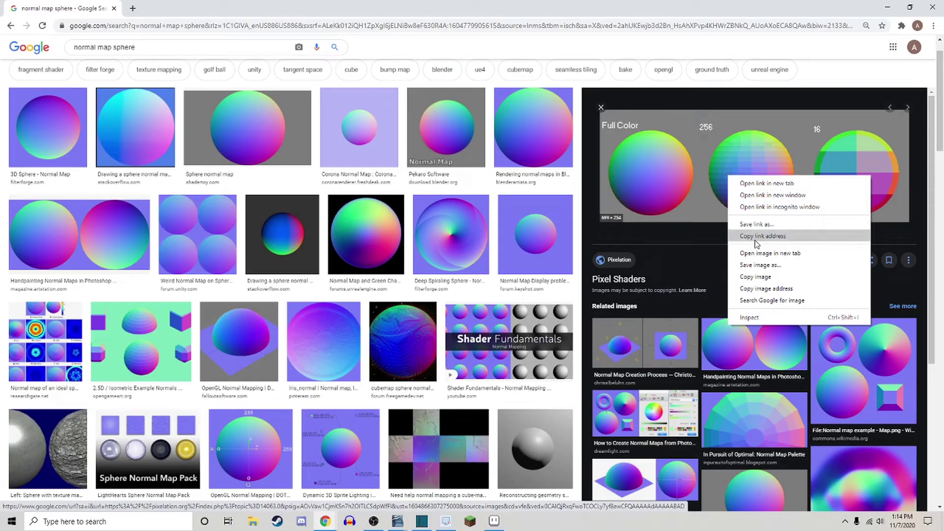
pyautogui.click(754, 255)
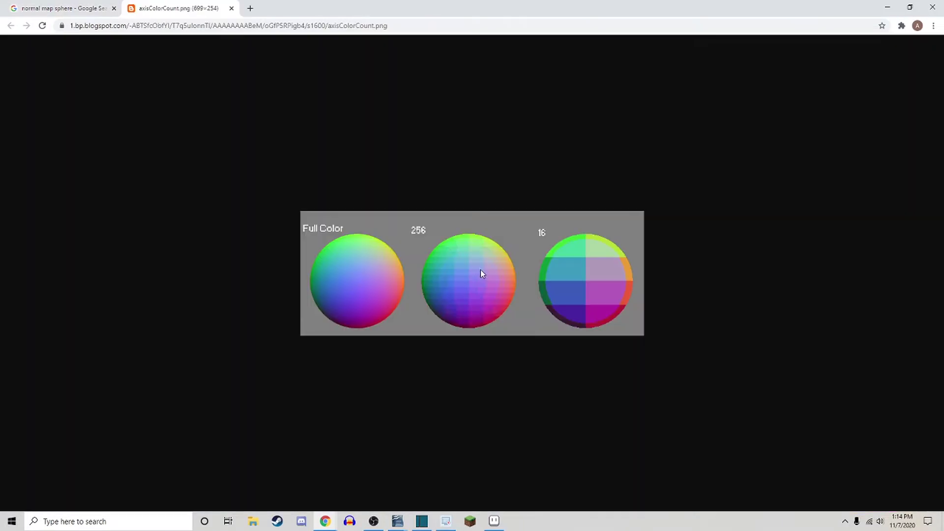
pyautogui.rightClick(481, 272)
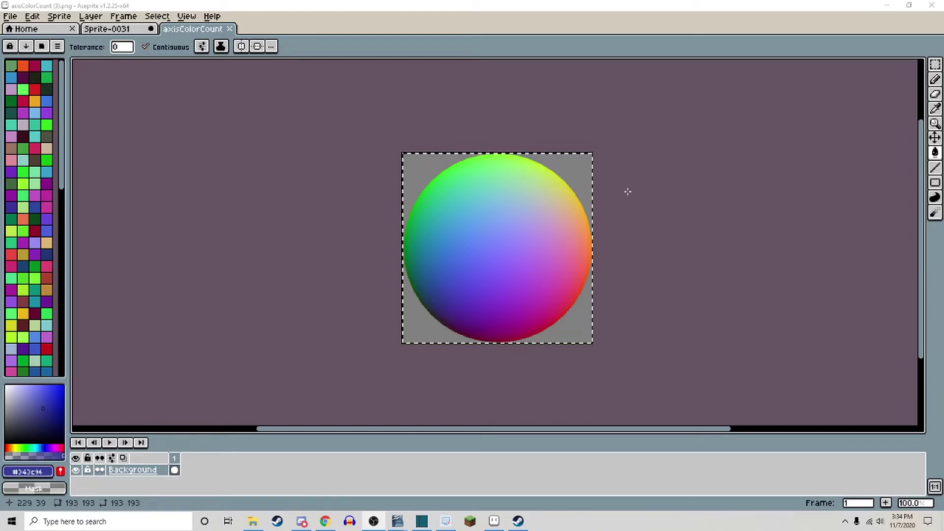
# Put the sphere in a new sprite and shrink it by dragging the selection's corner handle.
pyautogui.click(12, 17)
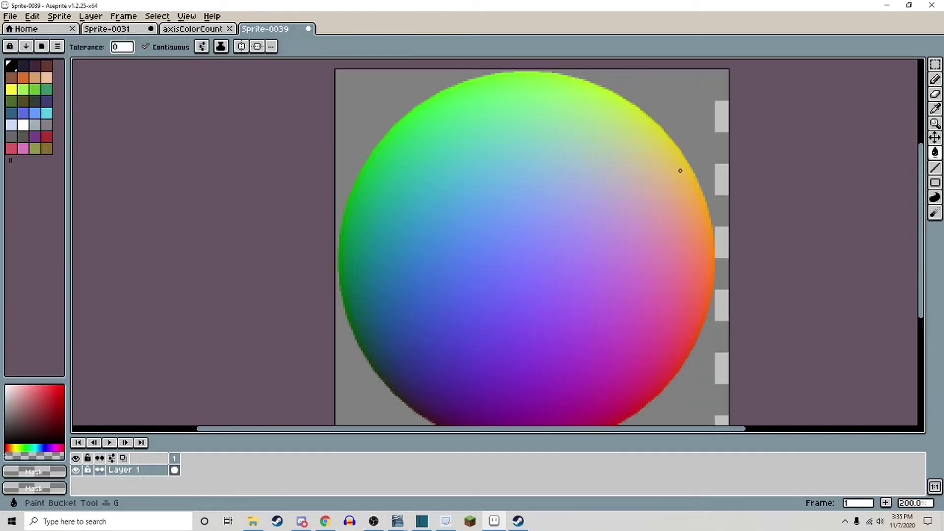
pyautogui.scroll(-1, 698, 119)
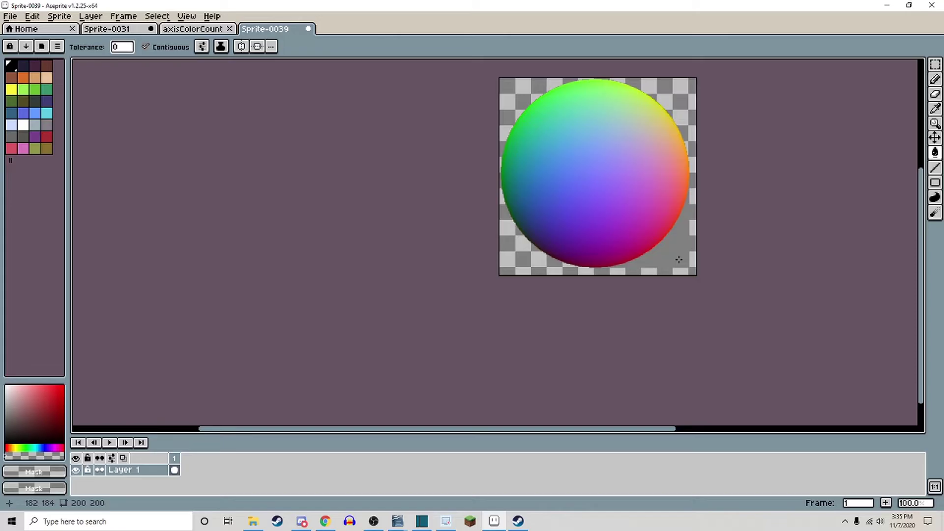
pyautogui.hotkey('ctrl', 'a')
pyautogui.moveTo(649, 382)
pyautogui.mouseDown()
pyautogui.moveTo(501, 246)
pyautogui.moveTo(558, 289)
pyautogui.mouseUp()
pyautogui.scroll(2, 501, 246)
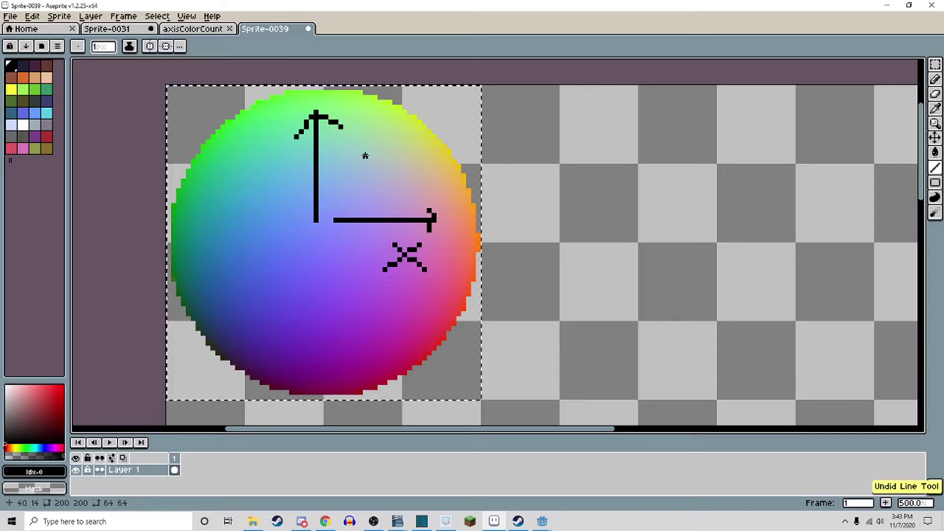
# Undo the y label and both axis arrows, leaving the 64×64 sphere clean.
pyautogui.moveTo(340, 156)
pyautogui.mouseDown()
pyautogui.moveTo(350, 170)
pyautogui.moveTo(339, 187)
pyautogui.mouseUp()
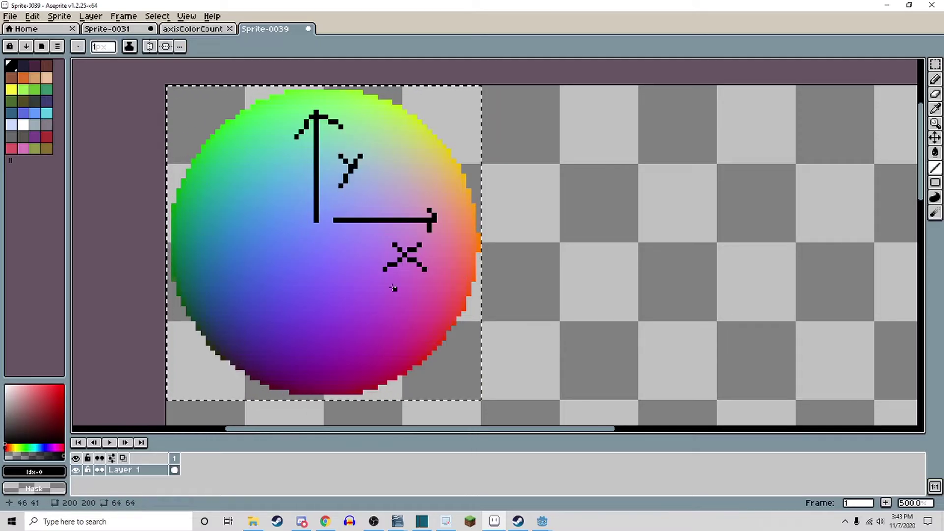
pyautogui.hotkey('ctrl', 'z')
pyautogui.hotkey('ctrl', 'z')
pyautogui.hotkey('ctrl', 'z')
pyautogui.hotkey('ctrl', 'z')
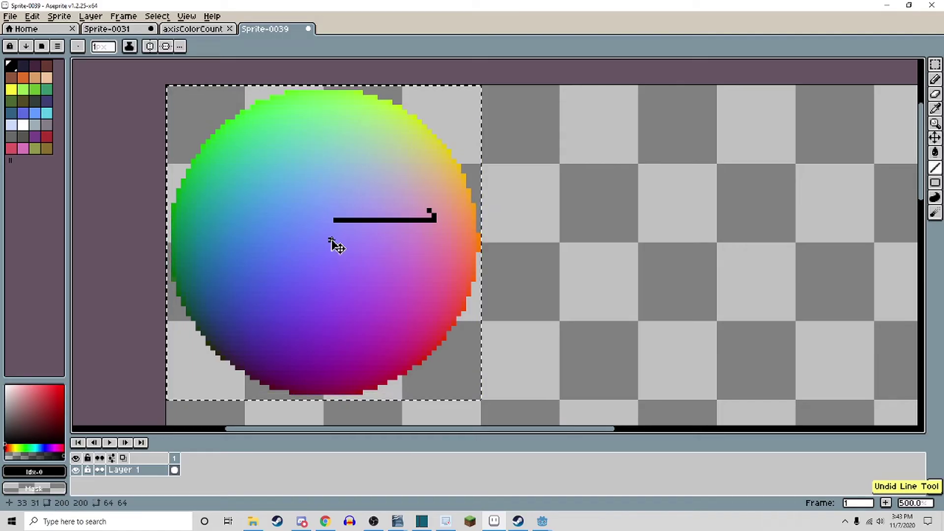
pyautogui.hotkey('ctrl', 'z')
pyautogui.hotkey('ctrl', 'z')
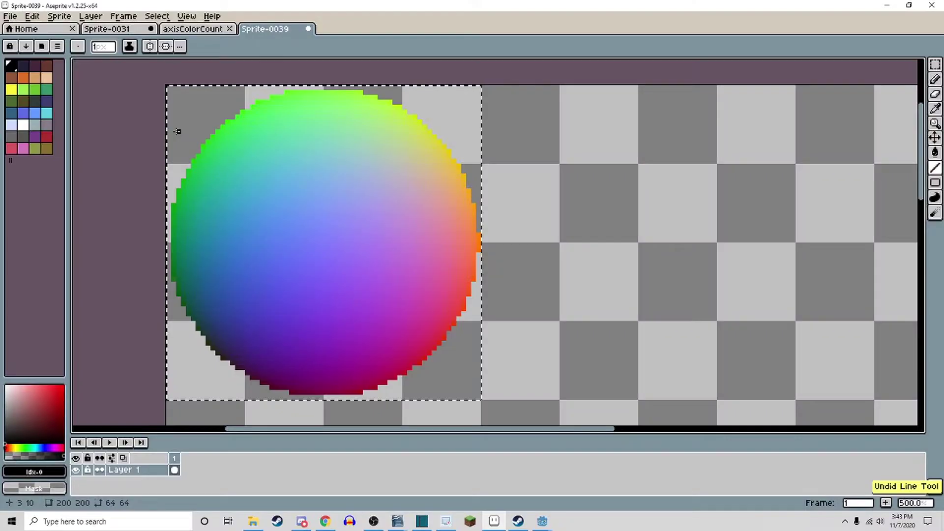
pyautogui.click(33, 16)
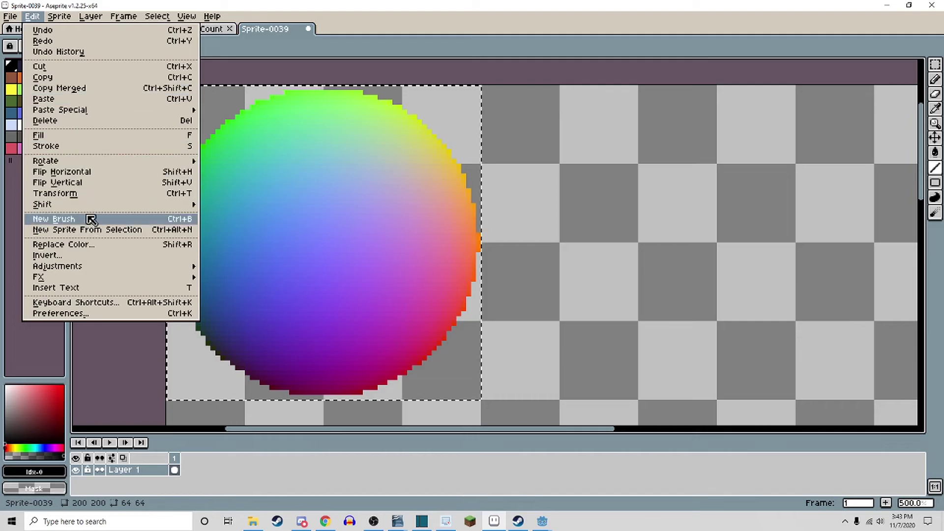
# Flip the sphere vertically, fill two dark facets of the lower gem, and move the gems beside the sphere.
pyautogui.click(98, 186)
pyautogui.click(513, 298)
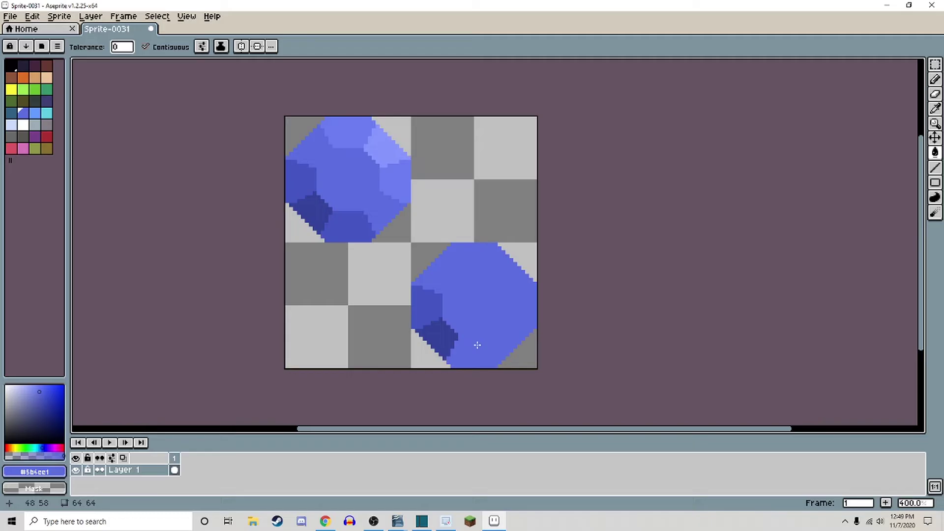
pyautogui.click(440, 339)
pyautogui.click(426, 304)
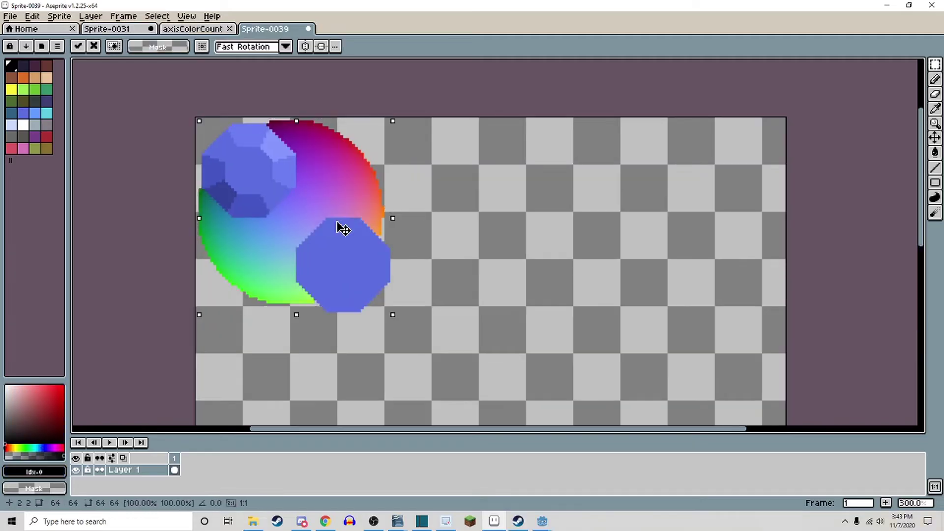
pyautogui.moveTo(338, 226); pyautogui.dragTo(546, 310)
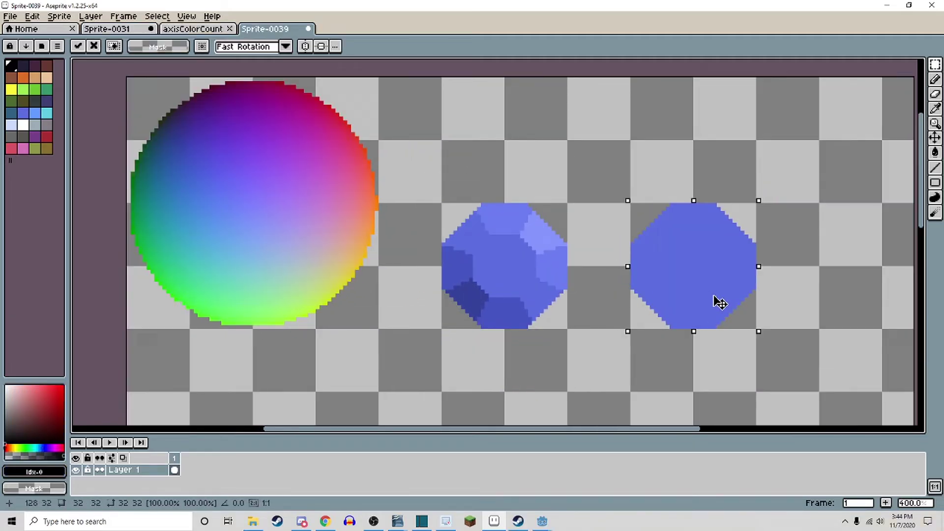
pyautogui.click(615, 205)
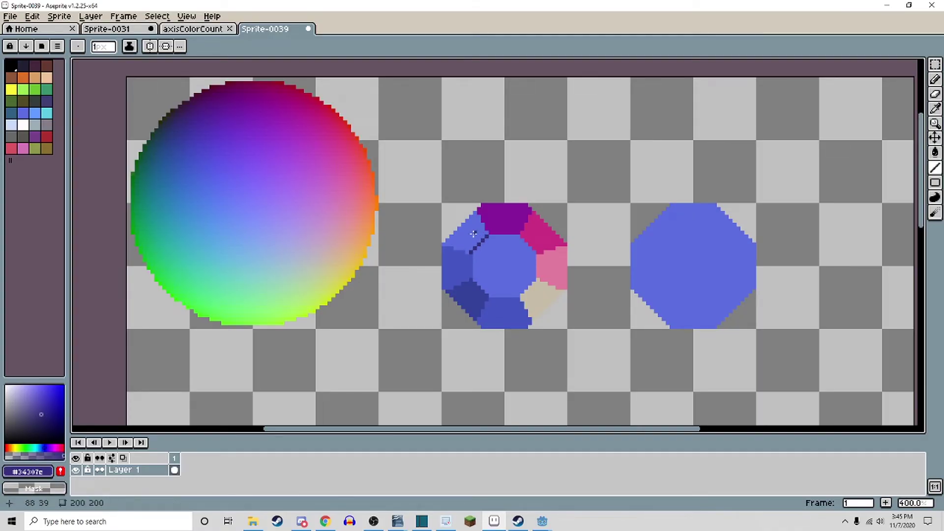
# Fill the gem's upper-left facet dark blue, bottom facet green and lower-left facet teal green.
pyautogui.press('g')
pyautogui.click(473, 234)
pyautogui.press('i')
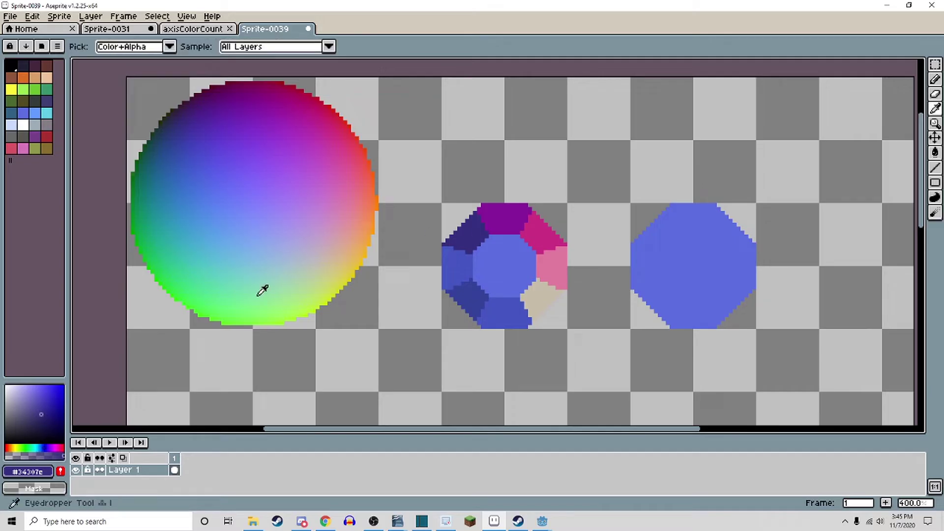
pyautogui.press('l')
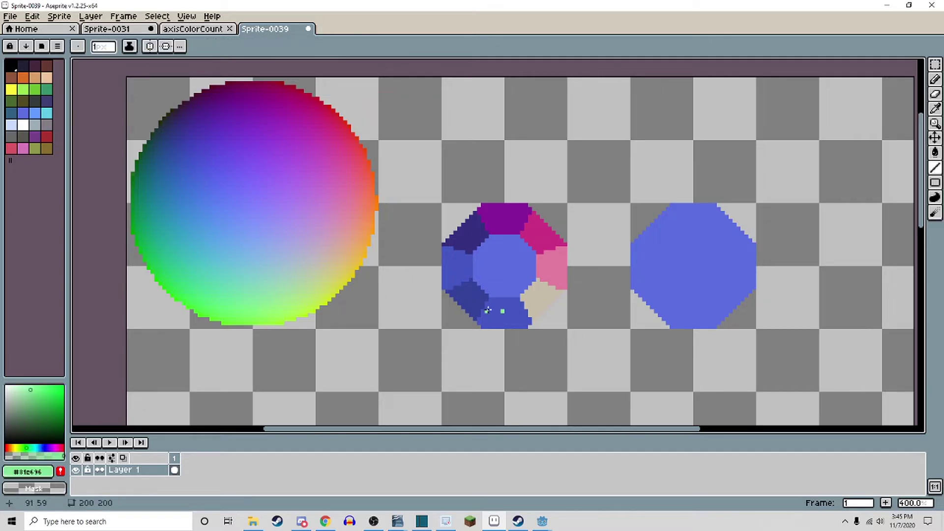
pyautogui.press('g')
pyautogui.click(494, 311)
pyautogui.press('i')
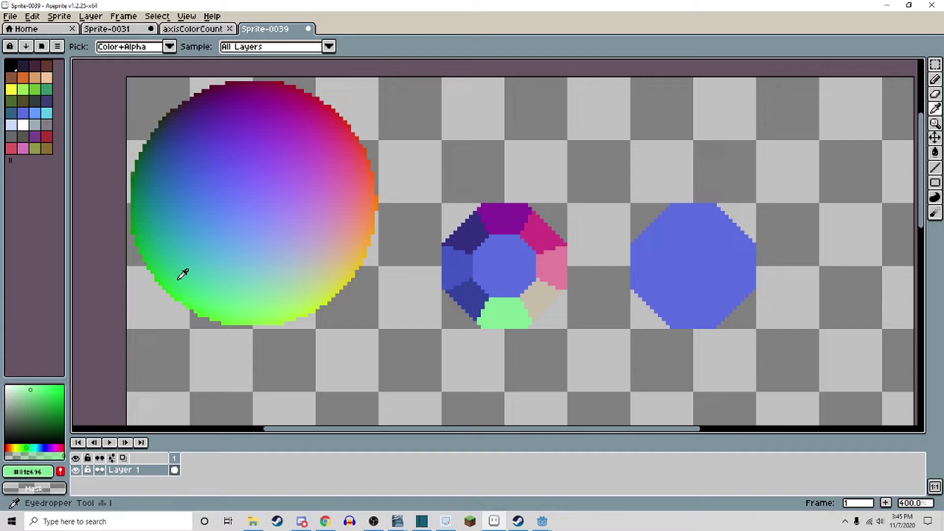
pyautogui.click(182, 270)
pyautogui.press('g')
pyautogui.click(465, 294)
# Pick pink #ce3482 from the sphere and fill the gem's upper-right and right facets.
pyautogui.press('i')
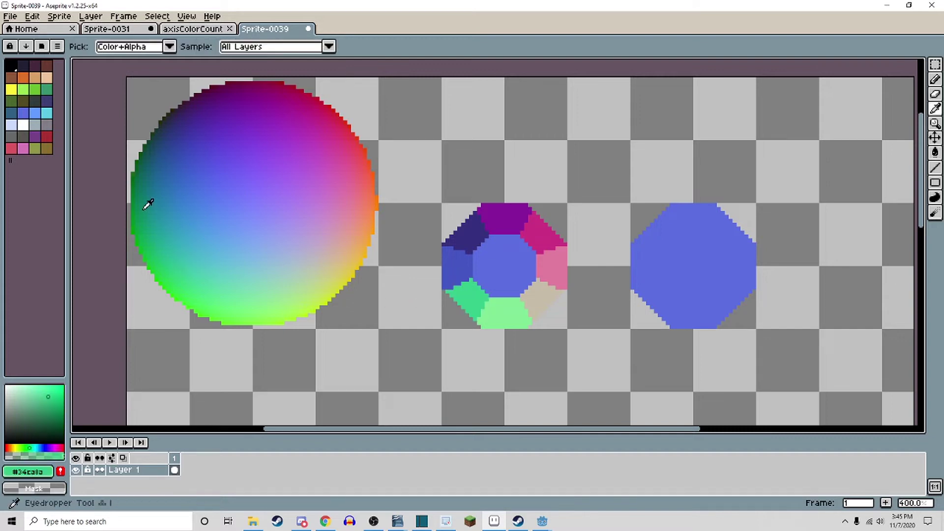
pyautogui.click(607, 185)
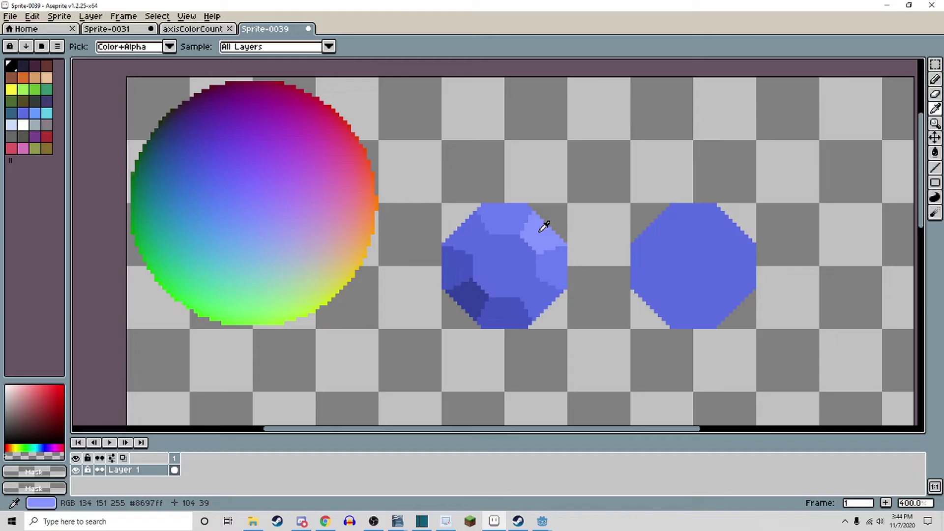
pyautogui.click(335, 126)
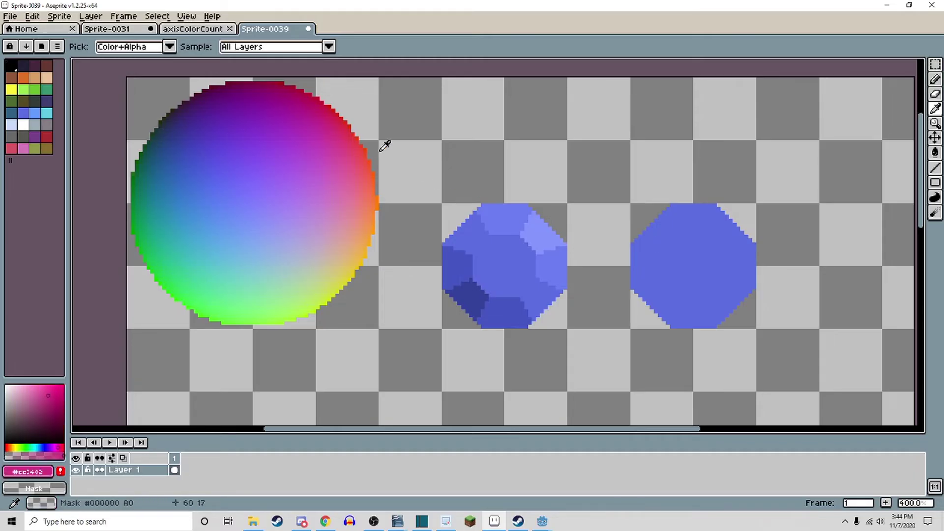
pyautogui.press('g')
pyautogui.click(541, 235)
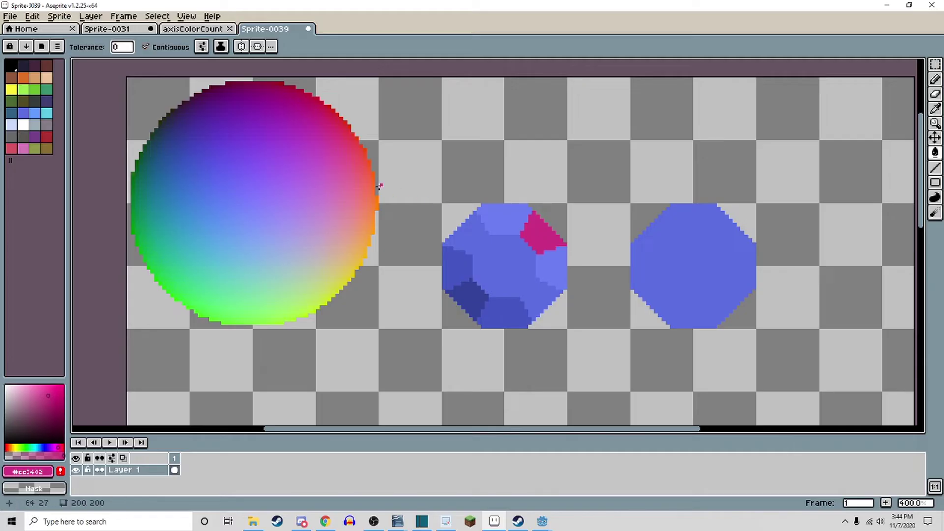
pyautogui.press('i')
pyautogui.press('g')
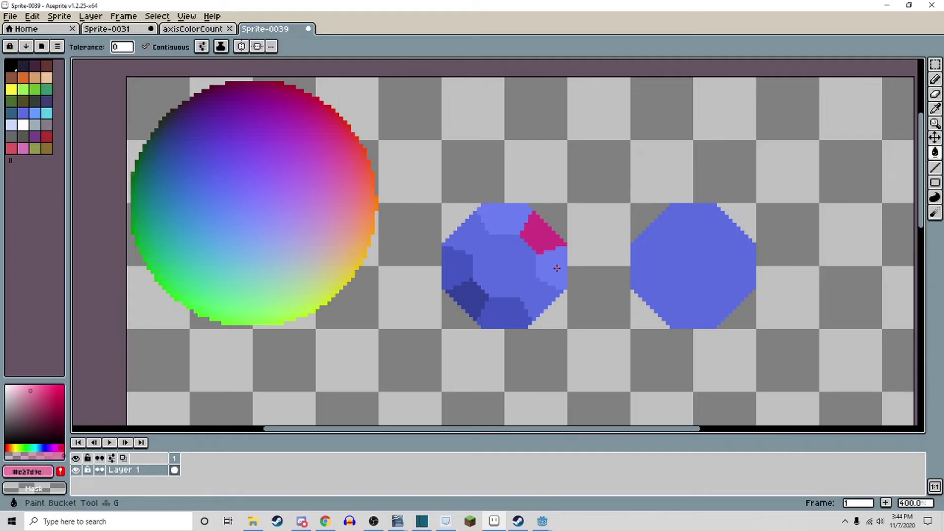
pyautogui.click(557, 268)
# Fill the gem's top facet purple and its lower-right facet with beige sampled from the sphere.
pyautogui.press('i')
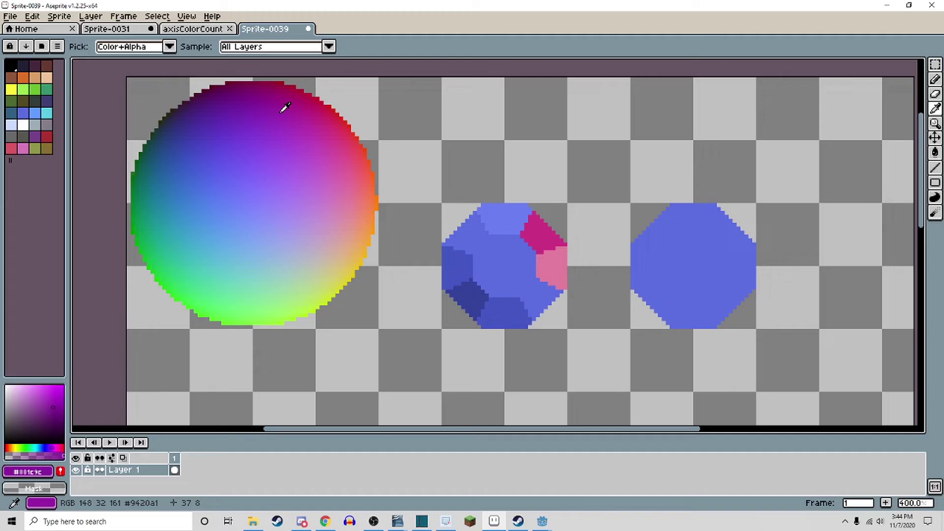
pyautogui.press('g')
pyautogui.click(508, 218)
pyautogui.press('i')
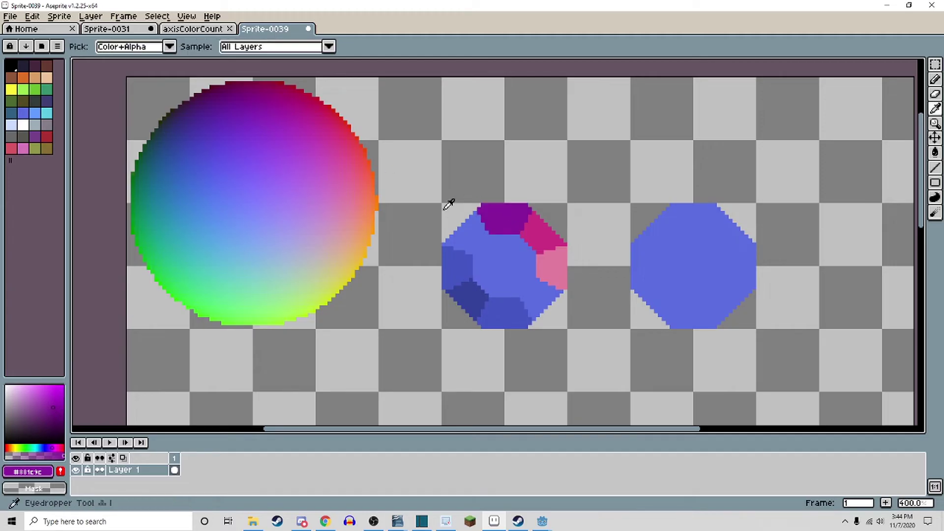
pyautogui.click(328, 259)
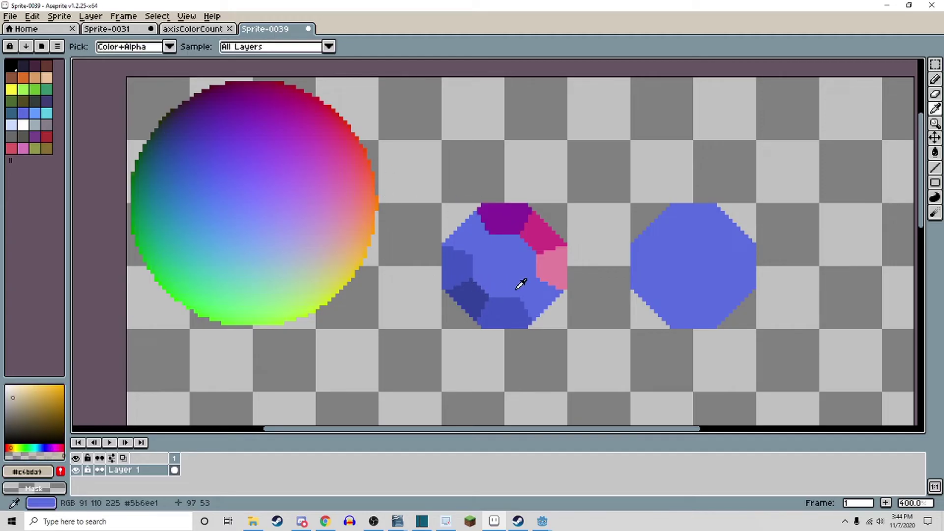
pyautogui.press('l')
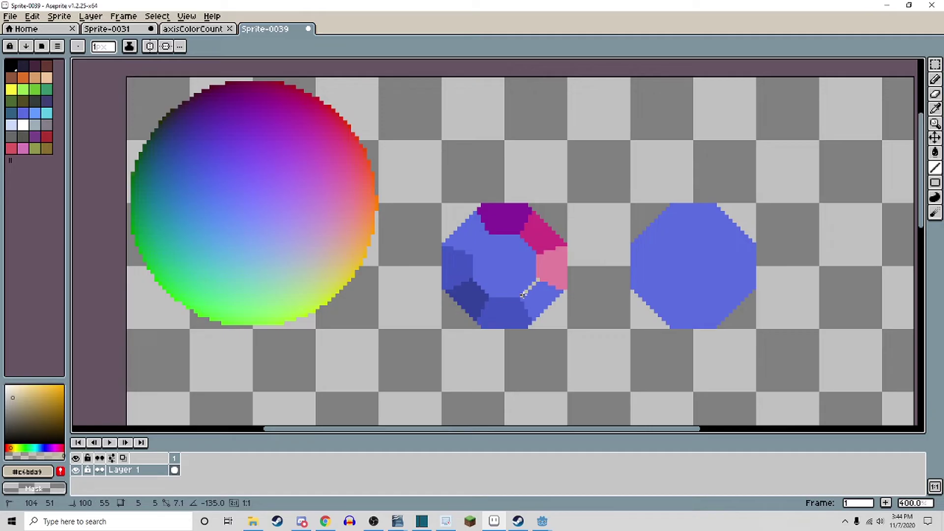
pyautogui.press('g')
pyautogui.click(537, 296)
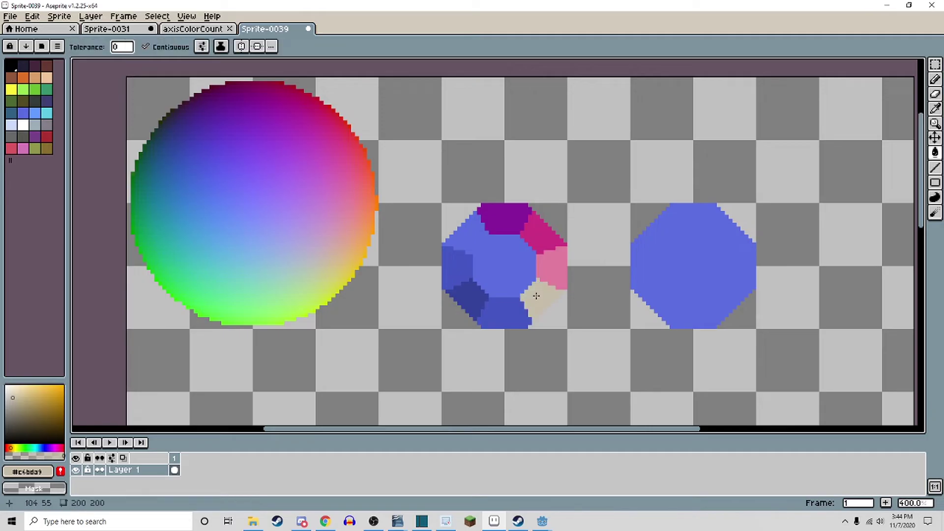
pyautogui.press('i')
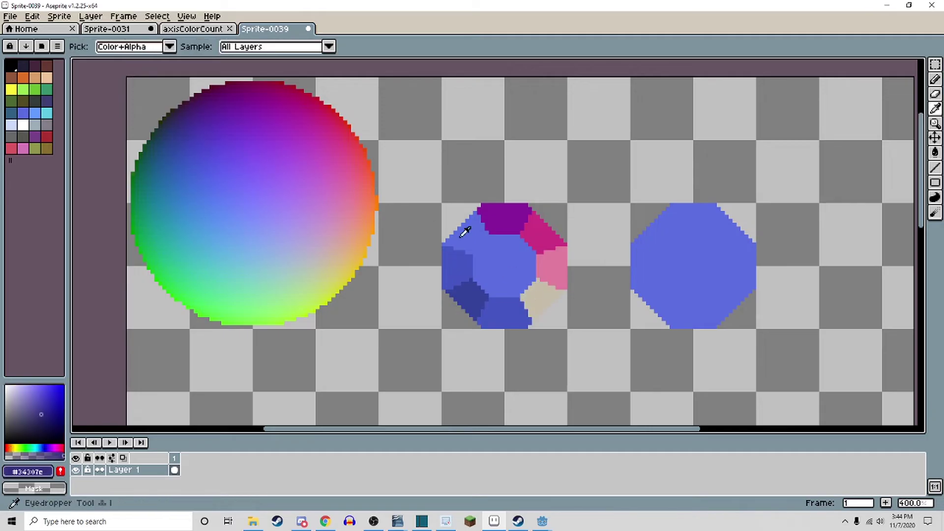
pyautogui.press('g')
pyautogui.press('l')
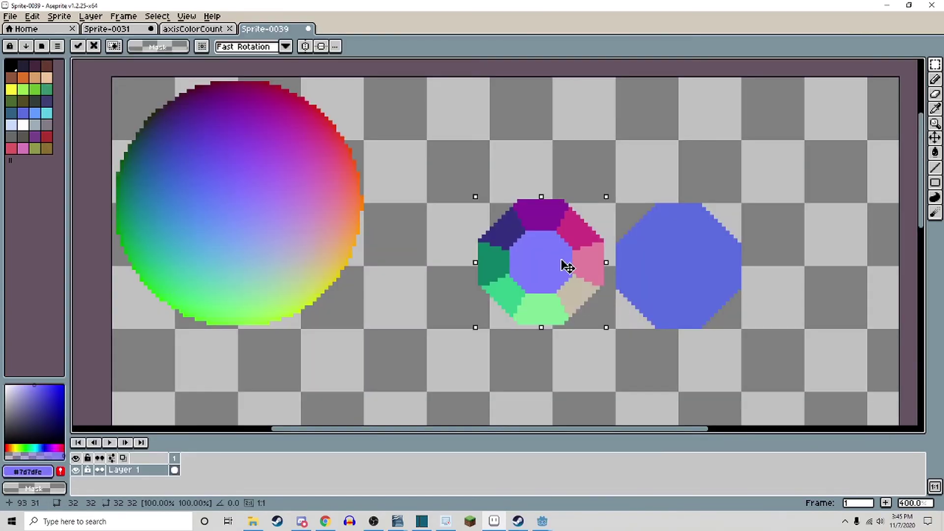
# Drag the pasted coloured gem copy into place beside the original.
pyautogui.moveTo(565, 266); pyautogui.dragTo(659, 272)
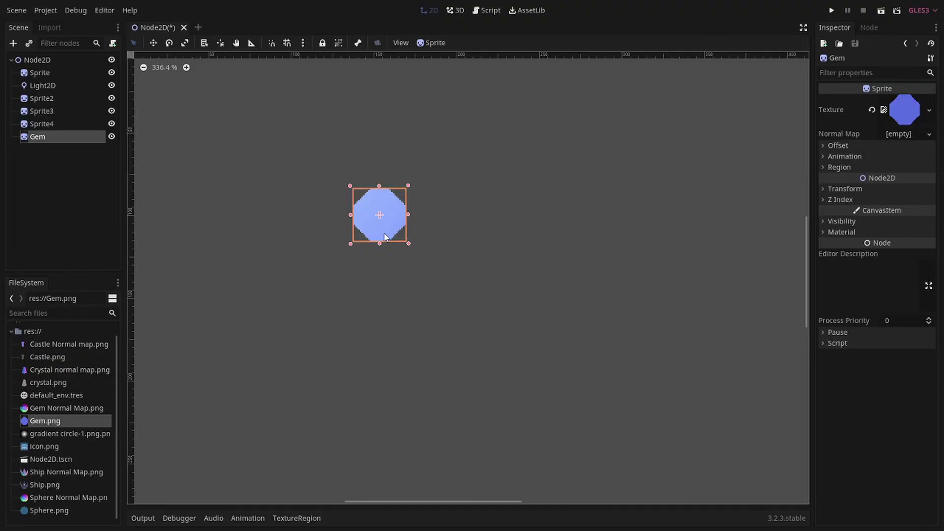
# Assign Gem.png as texture and Gem Normal Map.png as normal map, then drag the Light2D to test shading.
pyautogui.click(872, 113)
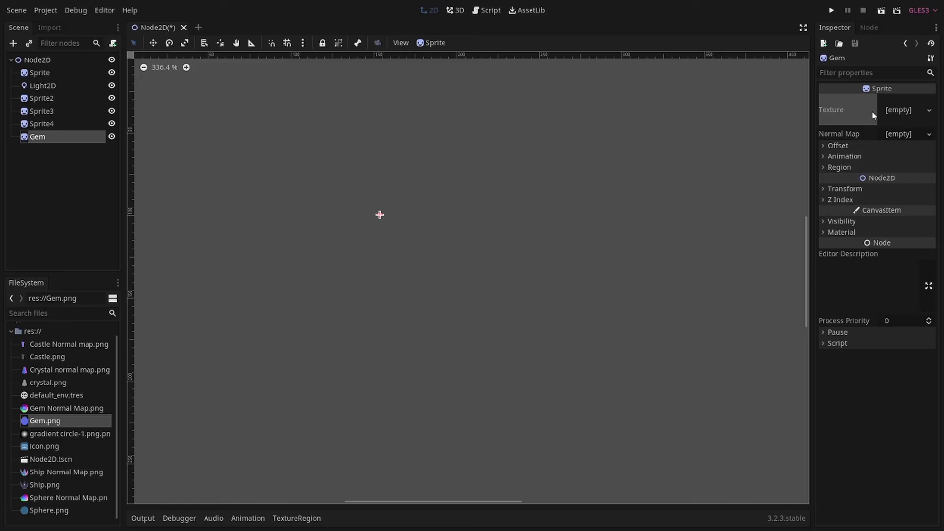
pyautogui.hotkey('ctrl', 'z')
pyautogui.hotkey('ctrl', 'shift', 'z')
pyautogui.moveTo(49, 422); pyautogui.dragTo(886, 115)
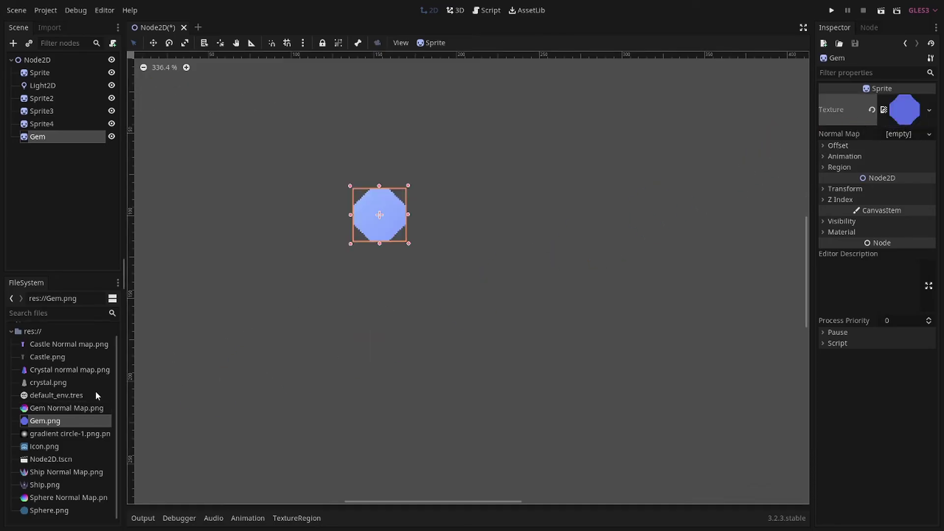
pyautogui.moveTo(95, 408)
pyautogui.mouseDown()
pyautogui.moveTo(654, 245)
pyautogui.moveTo(893, 138)
pyautogui.mouseUp()
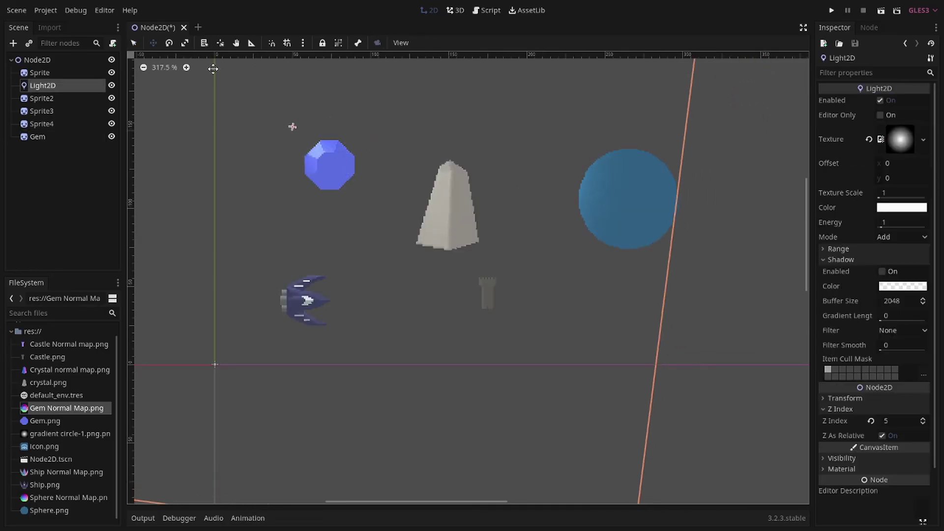
pyautogui.moveTo(306, 129)
pyautogui.mouseDown()
pyautogui.moveTo(293, 164)
pyautogui.moveTo(382, 109)
pyautogui.moveTo(449, 210)
pyautogui.moveTo(362, 248)
pyautogui.moveTo(424, 202)
pyautogui.moveTo(512, 91)
pyautogui.moveTo(624, 209)
pyautogui.moveTo(401, 87)
pyautogui.moveTo(257, 152)
pyautogui.moveTo(297, 111)
pyautogui.moveTo(221, 197)
pyautogui.moveTo(206, 199)
pyautogui.moveTo(280, 265)
pyautogui.moveTo(205, 282)
pyautogui.moveTo(270, 277)
pyautogui.moveTo(186, 270)
pyautogui.moveTo(221, 185)
pyautogui.moveTo(154, 191)
pyautogui.moveTo(309, 270)
pyautogui.moveTo(329, 313)
pyautogui.mouseUp()
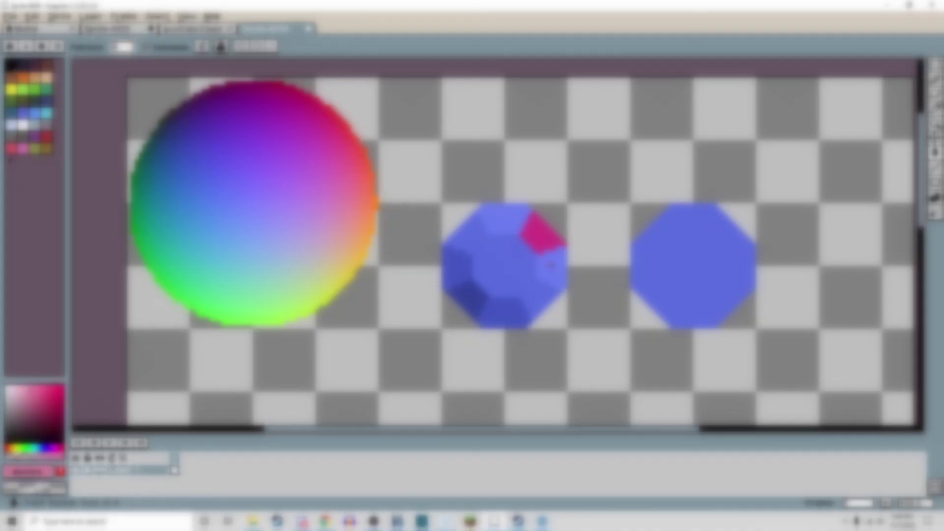
# Fill the gem's right facet pink and its top facet with purple from the sphere's top.
pyautogui.click(556, 268)
pyautogui.keyDown('alt'); pyautogui.click(271, 109); pyautogui.keyUp('alt')
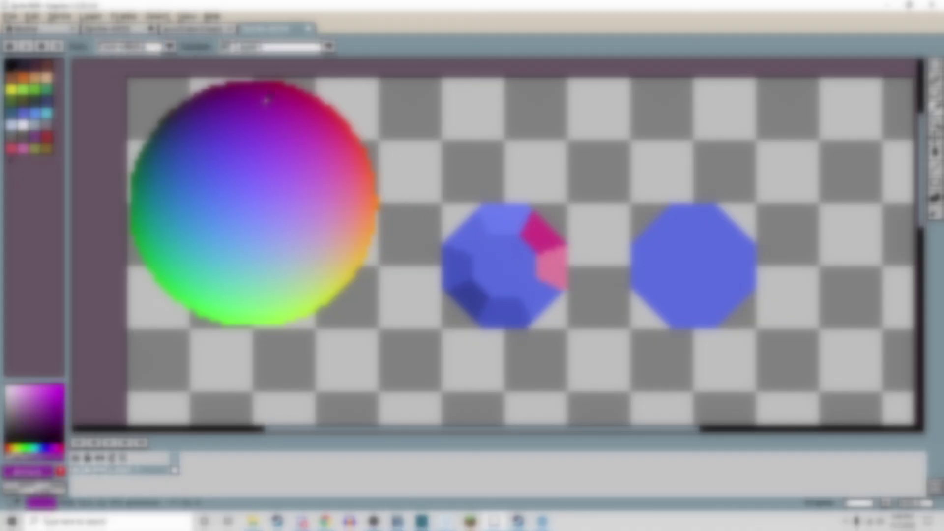
pyautogui.click(506, 217)
# Sample light orange from the sphere's edge, fill the lower-right facet beige, then pick a blue-violet.
pyautogui.press('i')
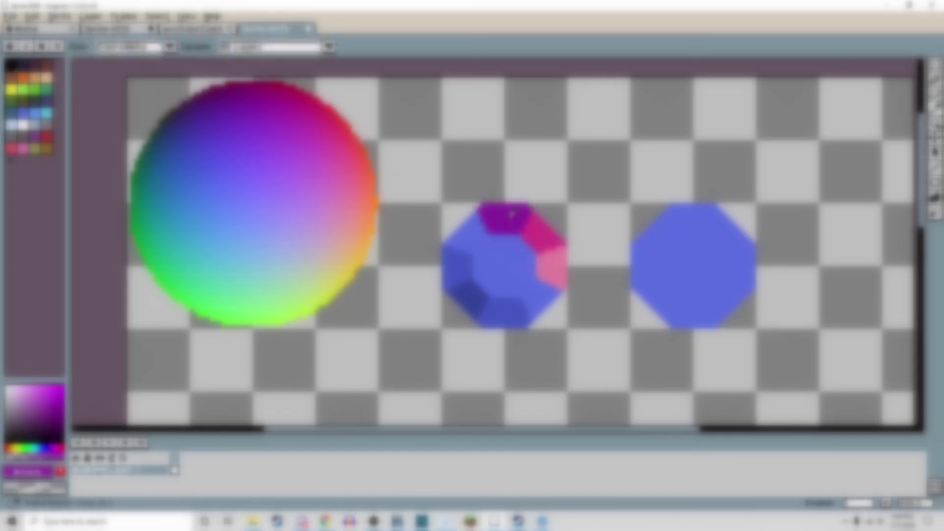
pyautogui.click(352, 260)
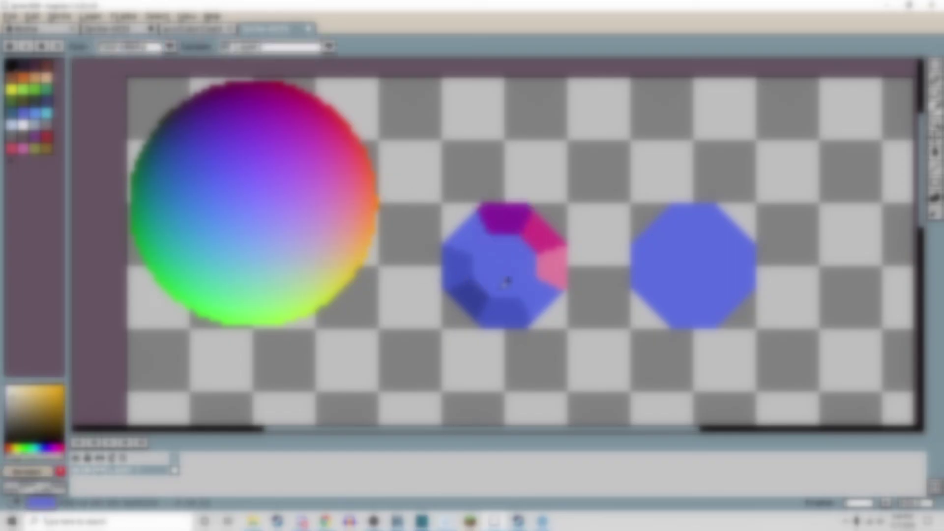
pyautogui.press('f')
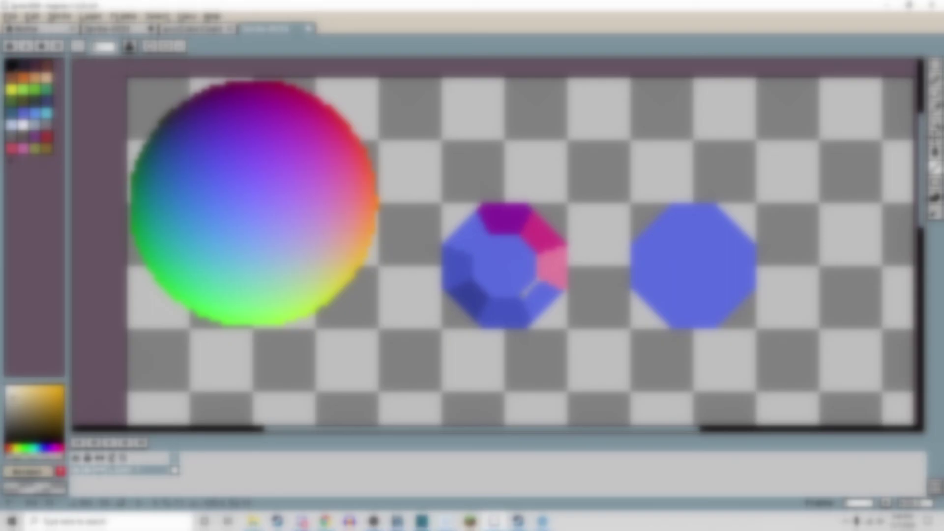
pyautogui.press('f')
pyautogui.click(535, 295)
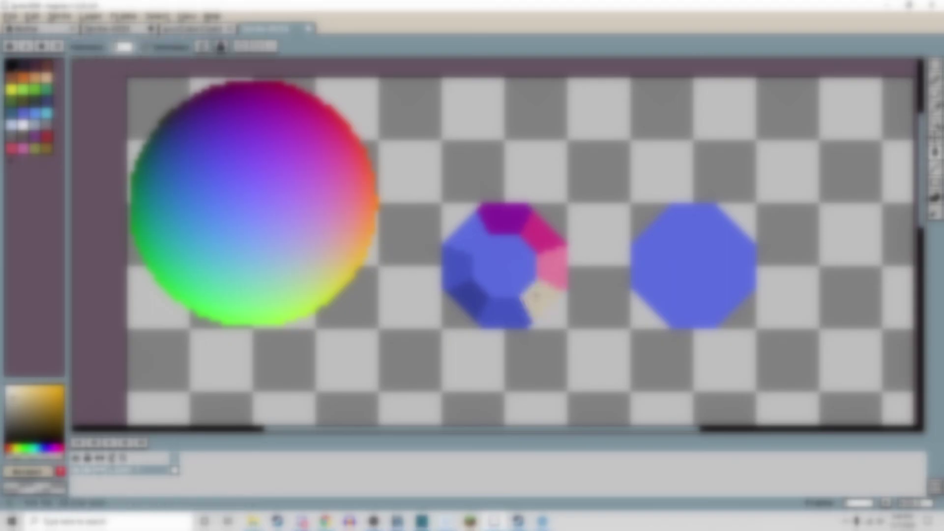
pyautogui.press('o')
pyautogui.click(184, 122)
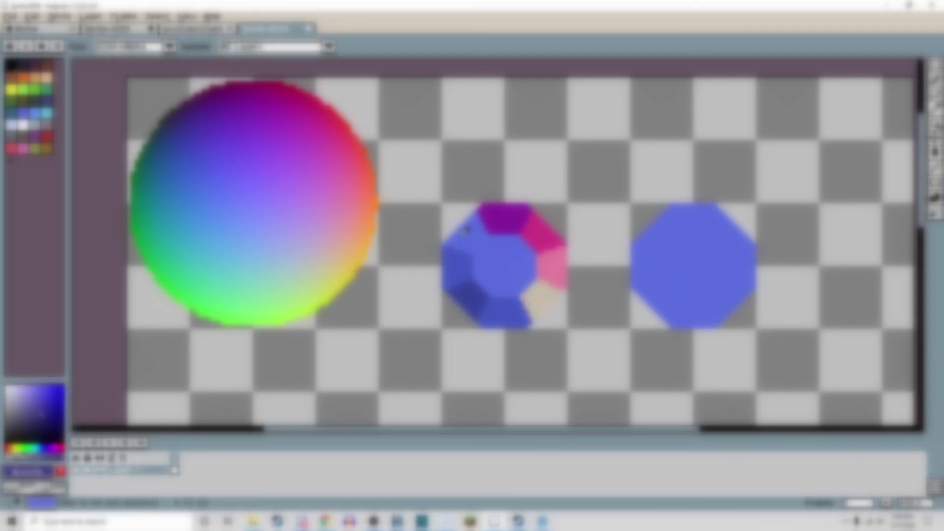
pyautogui.press('p')
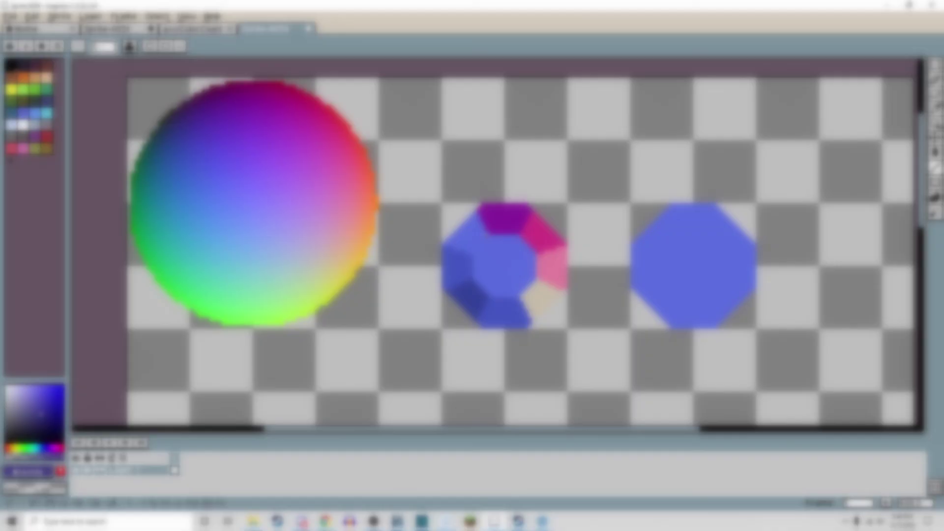